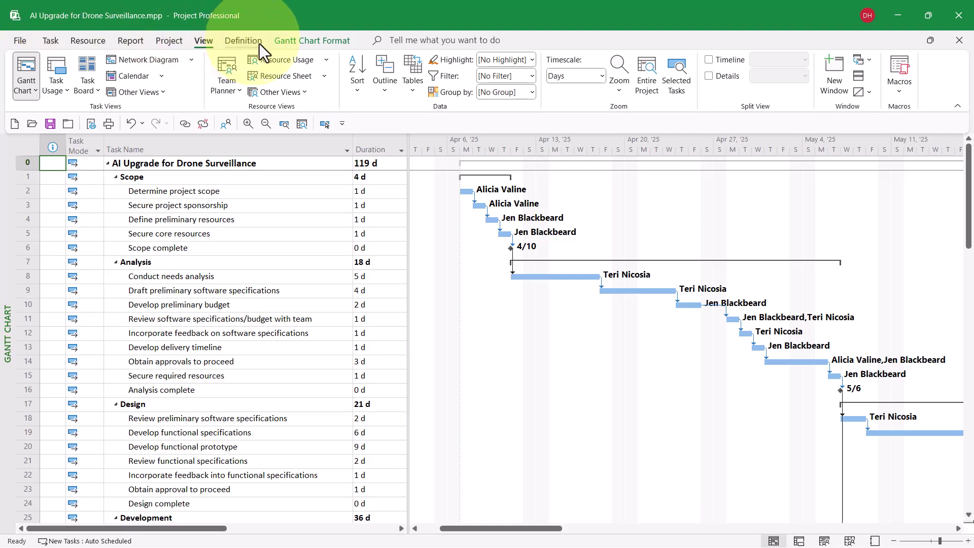
Step: Show the Resource Sheet and highlight the Std. Rate values, from $30.00/h to $250.00/h
click(297, 79)
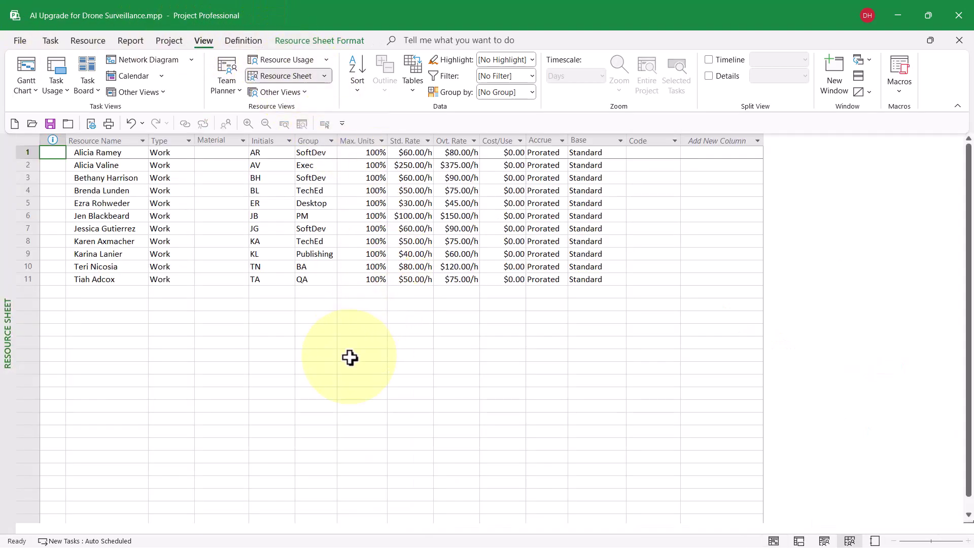
click(418, 152)
drag(418, 152, 426, 279)
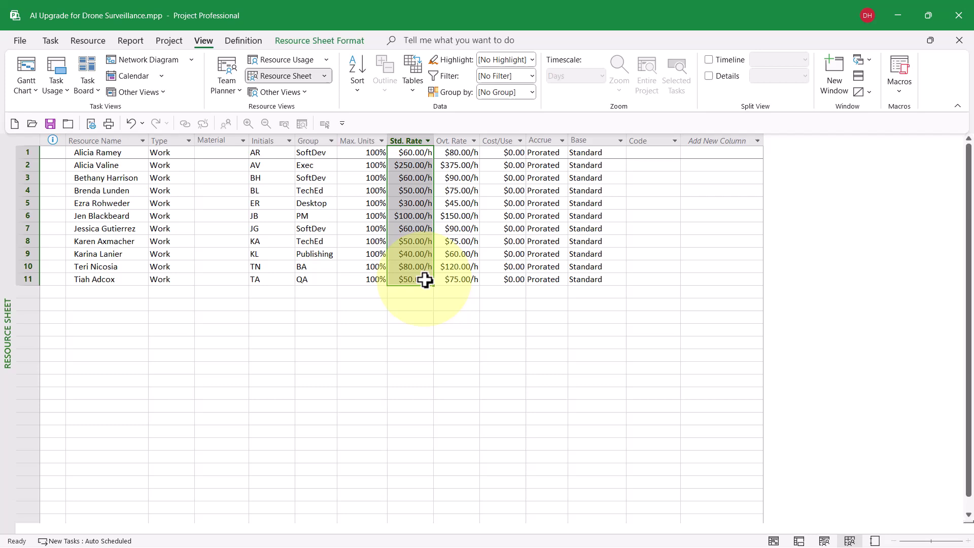
click(420, 216)
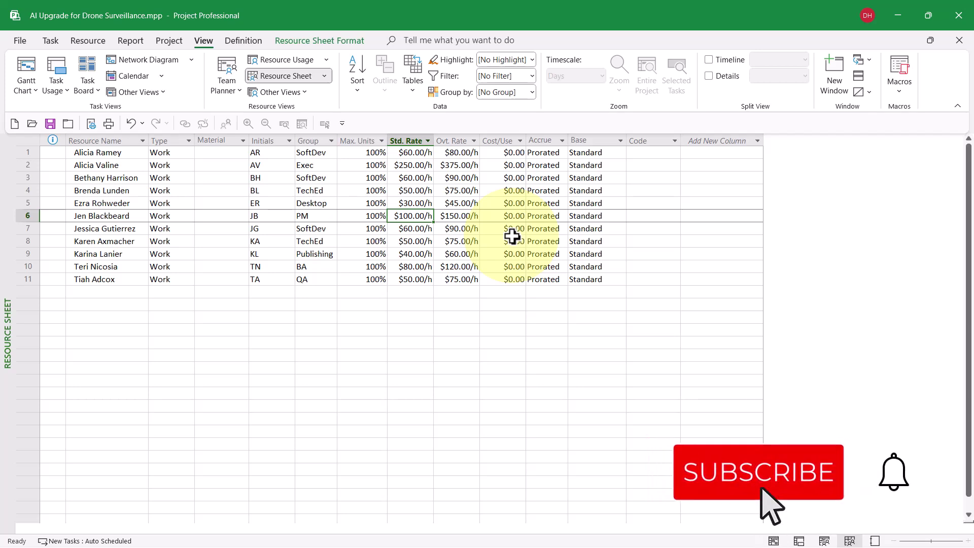
Step: In Task Usage, inspect the 8 h work, $800.00 total cost and the 6 Apr weekly cost
click(60, 69)
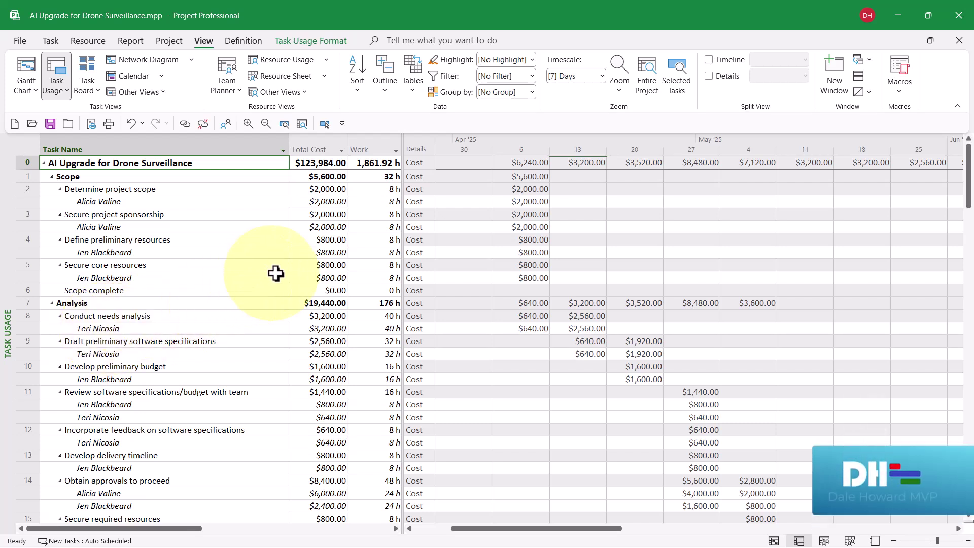
click(381, 251)
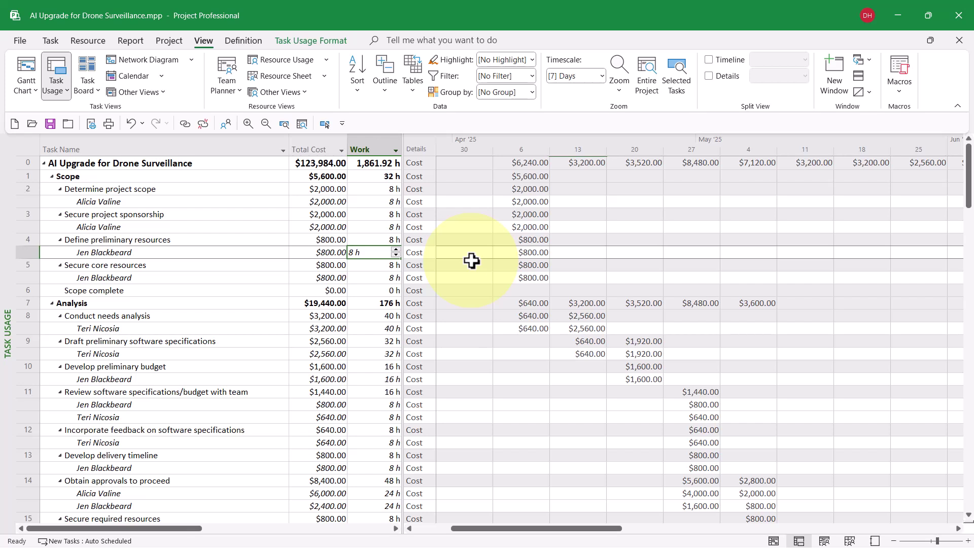
click(327, 252)
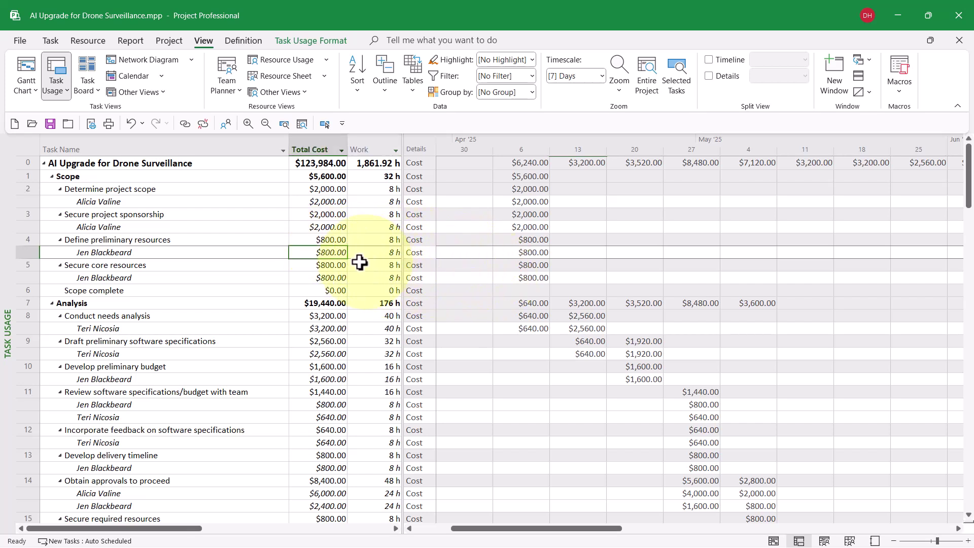
click(322, 240)
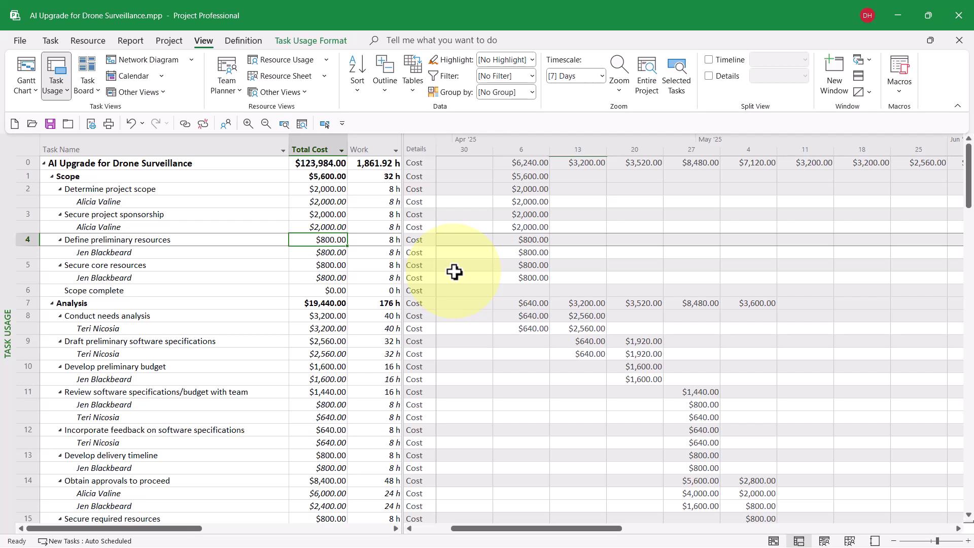
click(527, 239)
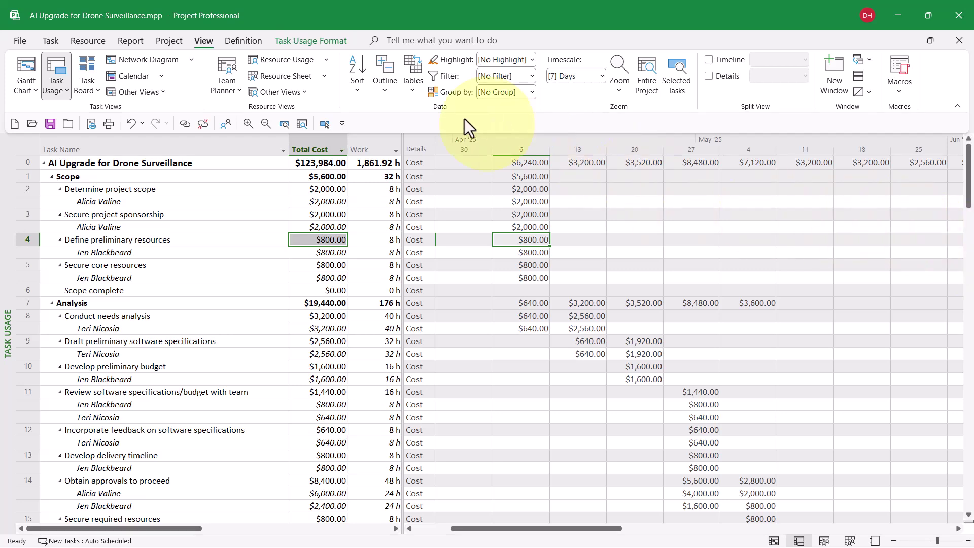
Step: Open Visual Reports, choose the Cash Flow Report template and keep usage data at Weeks
click(132, 42)
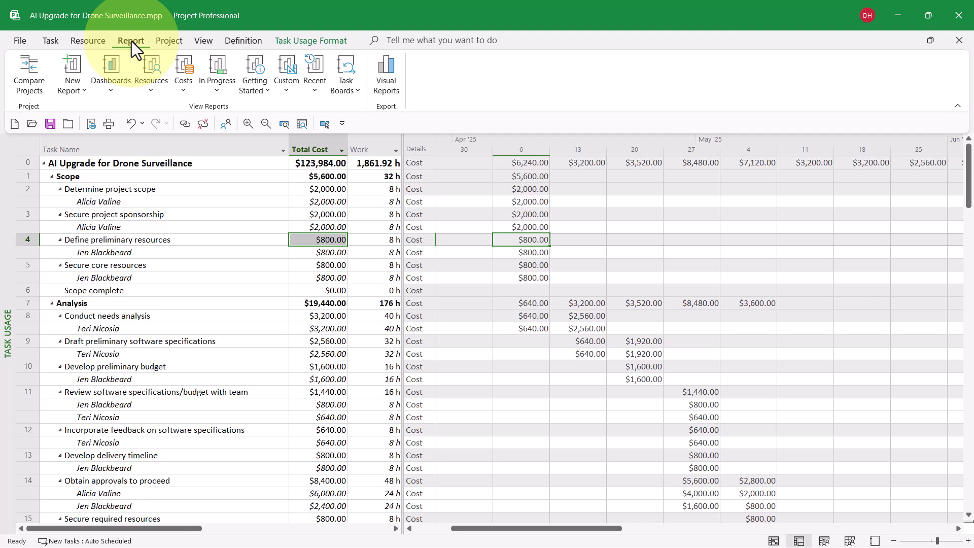
click(382, 65)
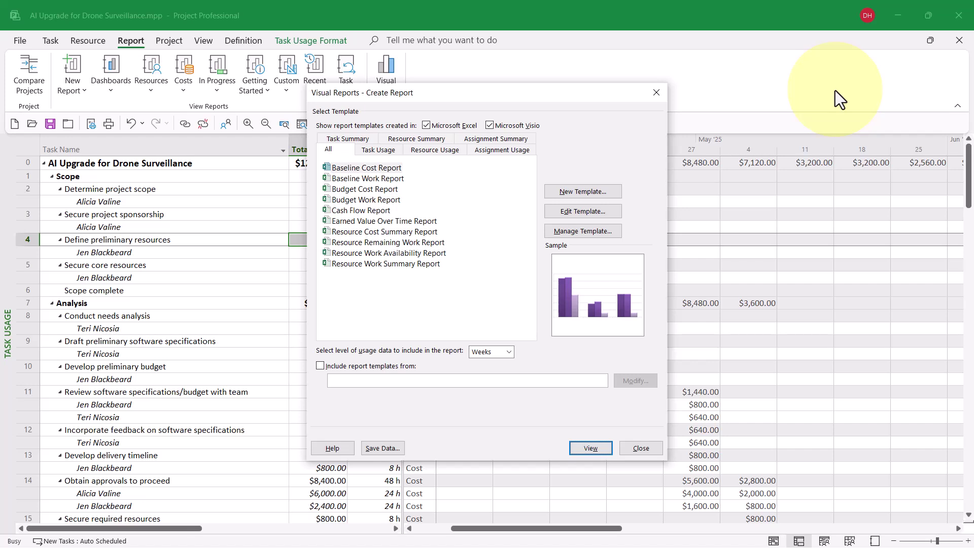
click(375, 212)
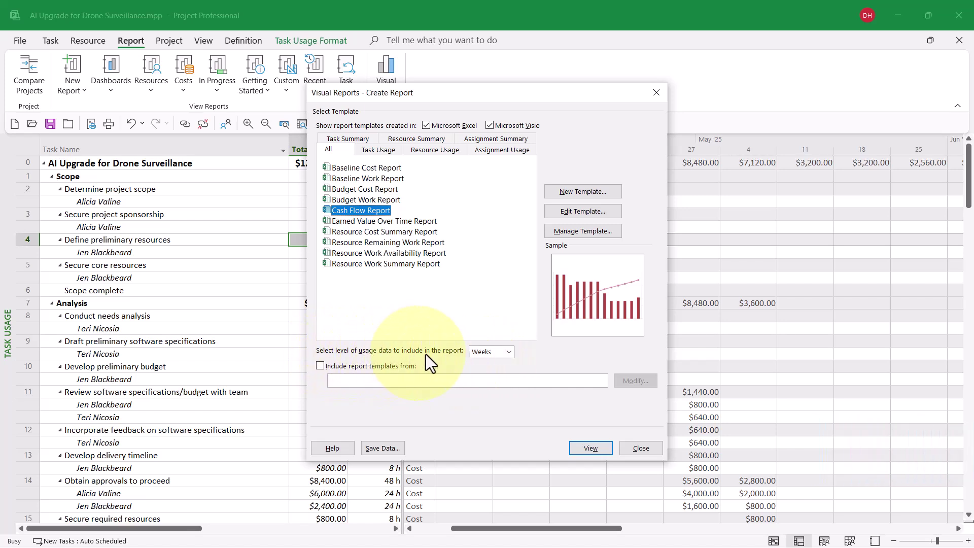
click(509, 352)
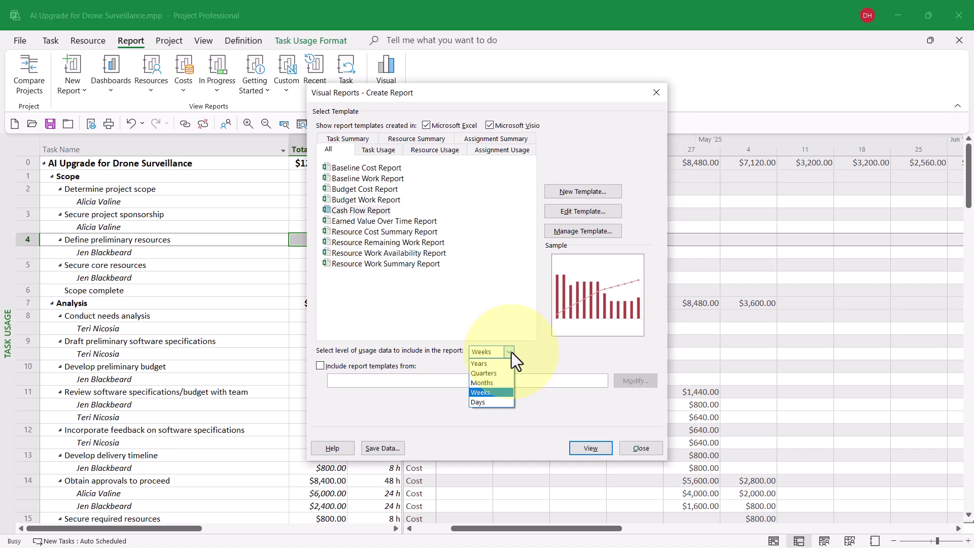
click(510, 352)
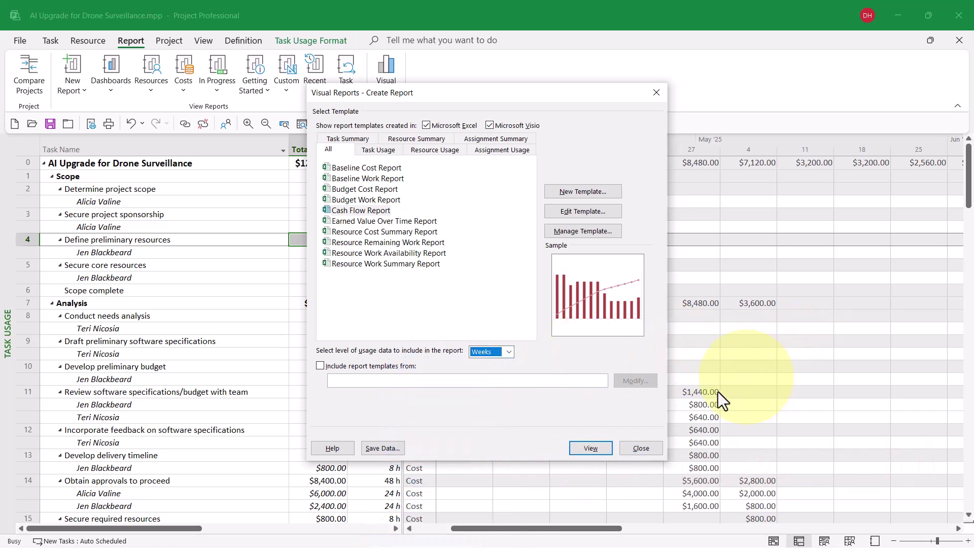
Step: Generate the Cash Flow Report as an Excel PivotChart of weekly Cost and Cumulative Cost
click(590, 448)
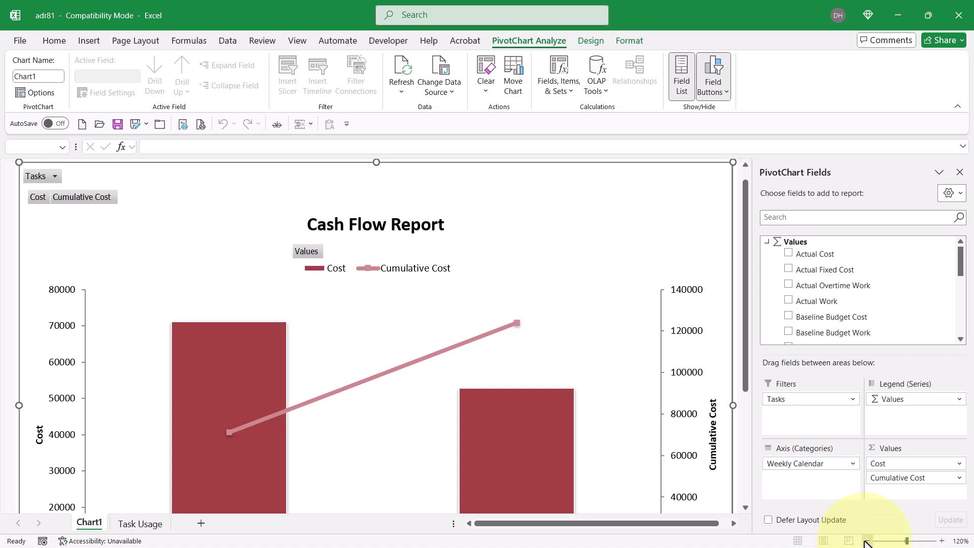
Step: Zoom out on the Cash Flow chart until the whole chart with Q2 and Q3 labels fits
click(866, 540)
click(866, 541)
click(864, 541)
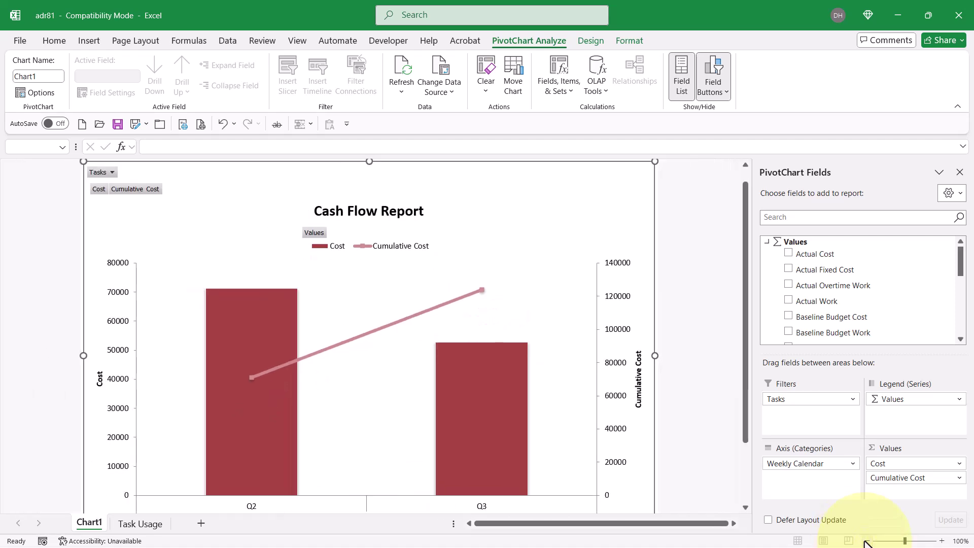
click(864, 541)
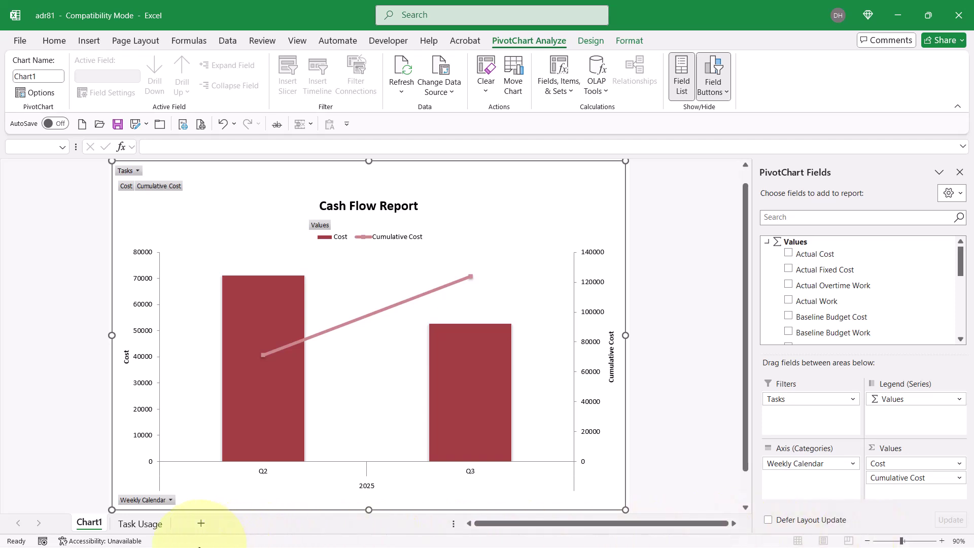
Step: Move from the chart to the Task Usage sheet holding the pivot table
click(80, 521)
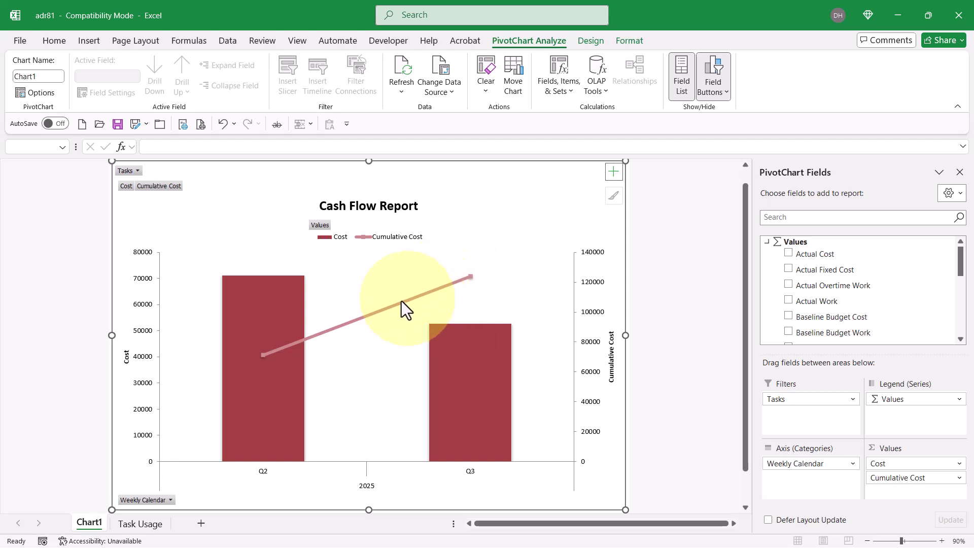
mouse_move(265, 359)
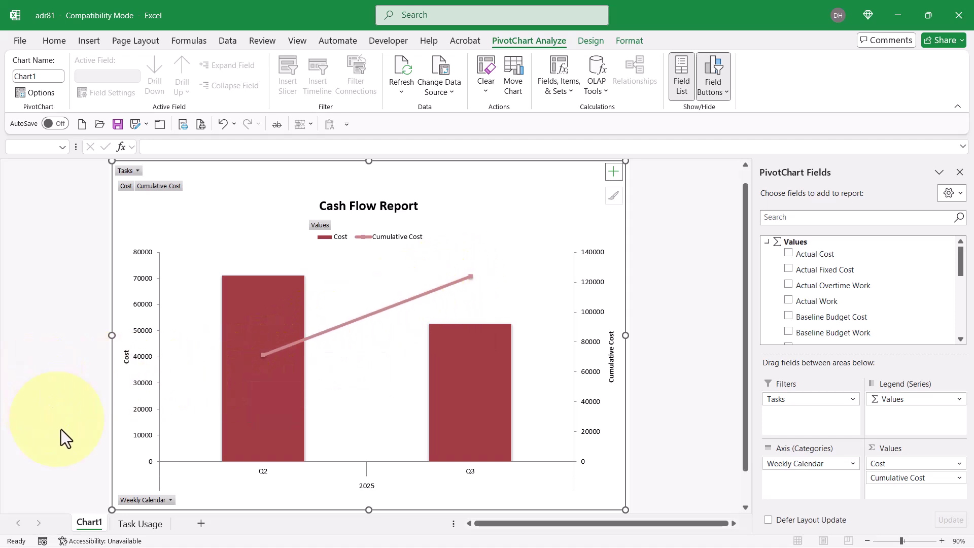
click(142, 522)
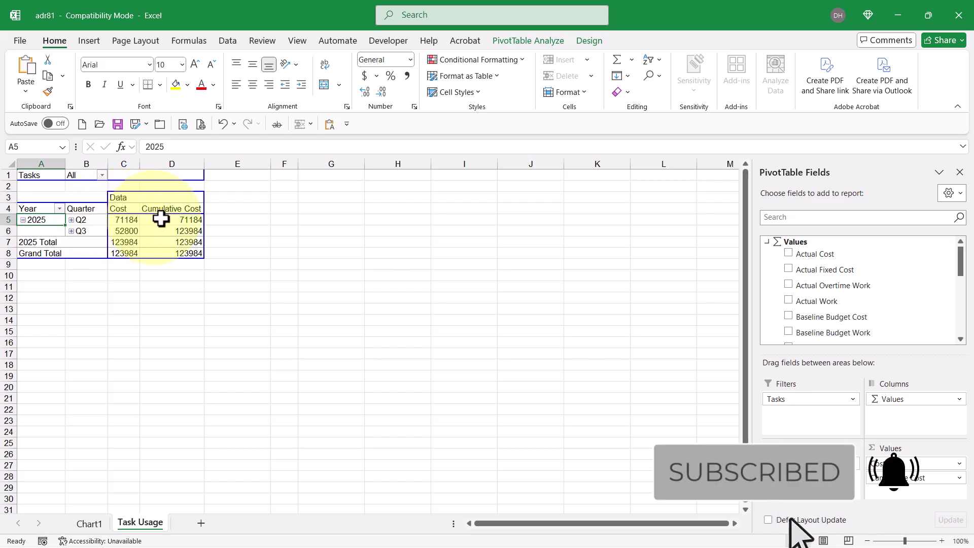
Step: Expand Q3 and Q2 in the pivot table into weekly rows, Week 15 through Week 39
mouse_move(181, 220)
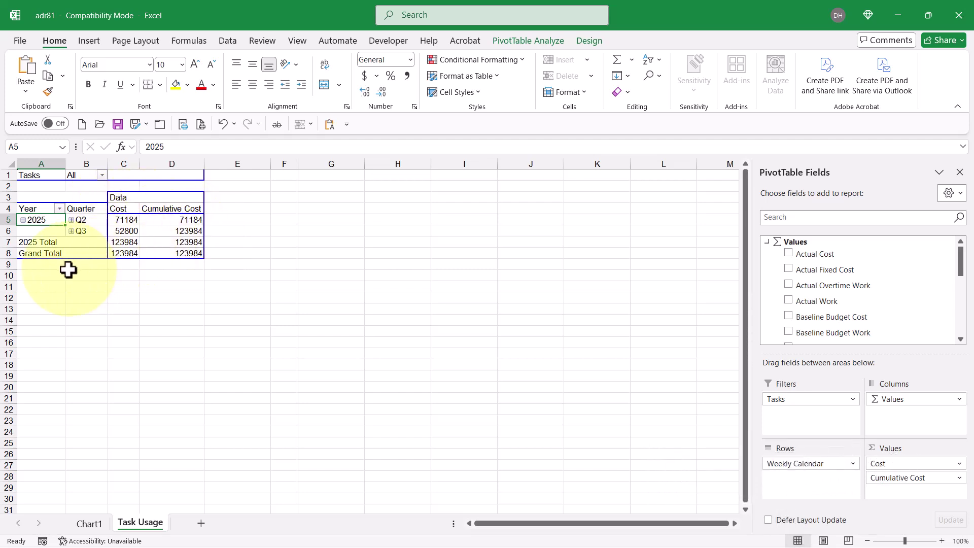
click(71, 232)
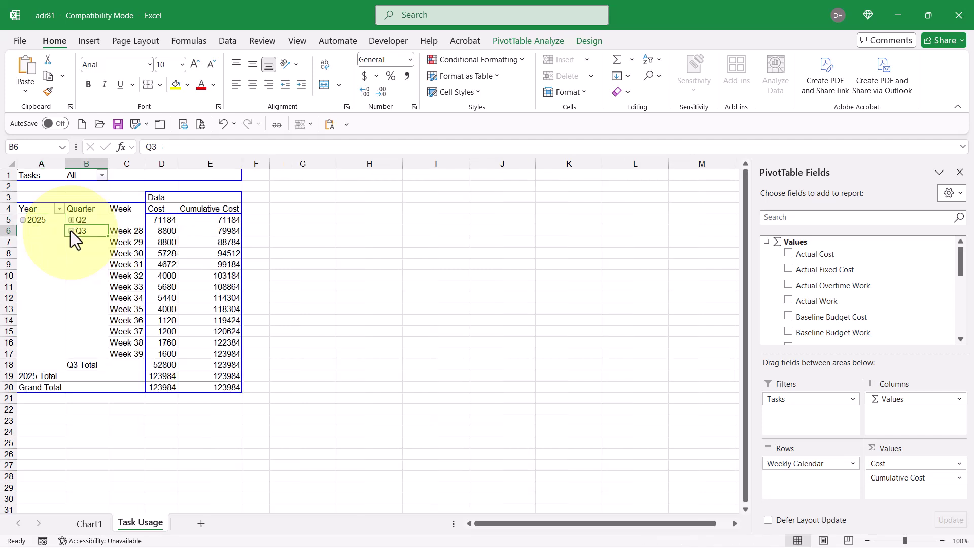
click(71, 220)
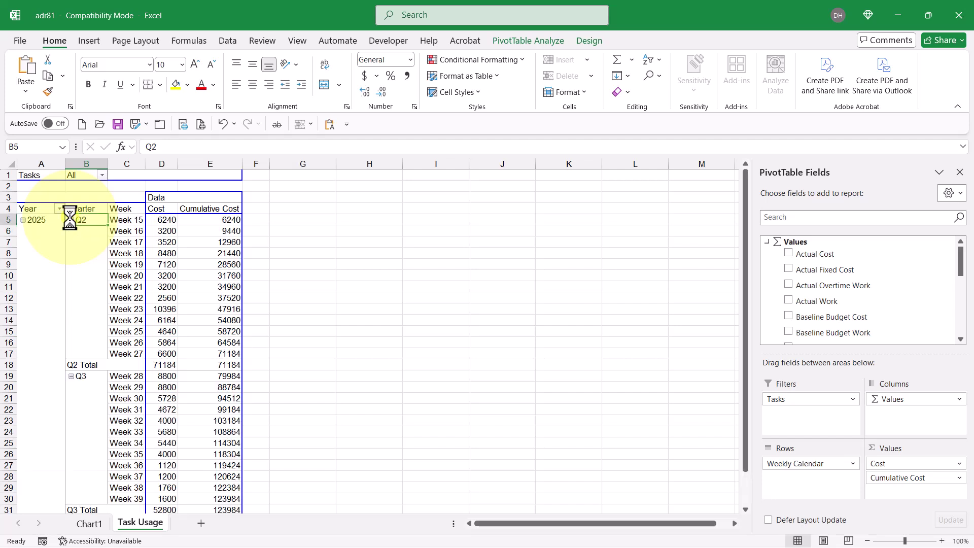
Step: Format Cost and Cumulative Cost columns D:E as dollar Accounting with zero decimal places
click(169, 164)
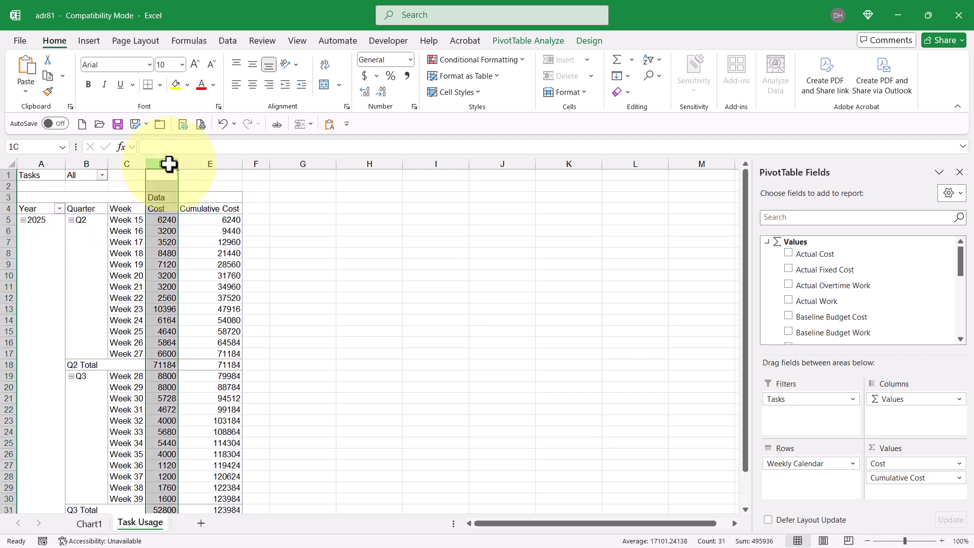
drag(169, 164, 198, 162)
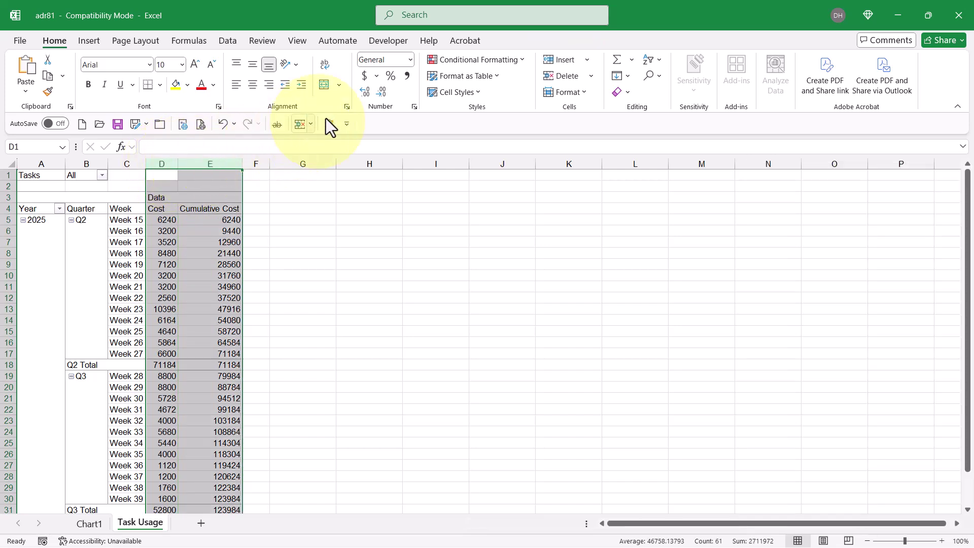
click(365, 72)
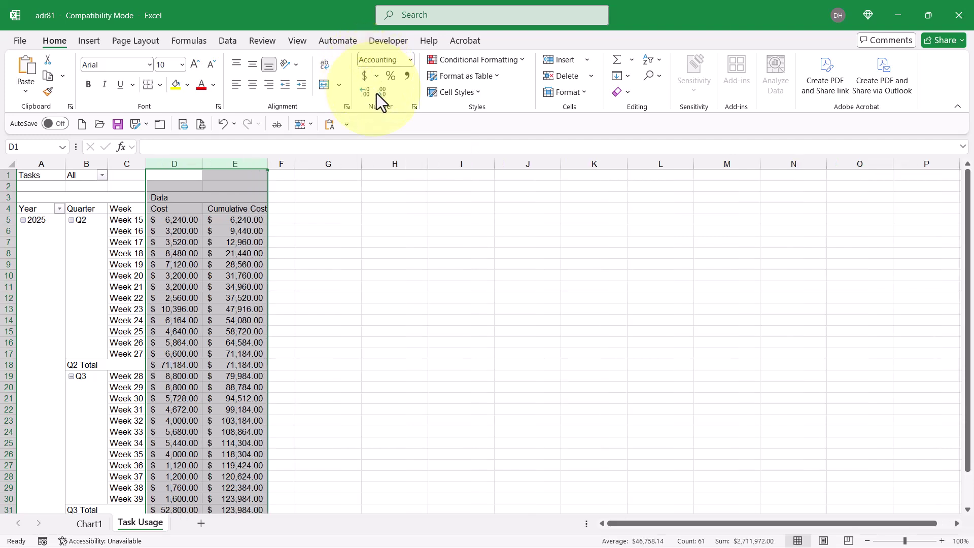
click(382, 93)
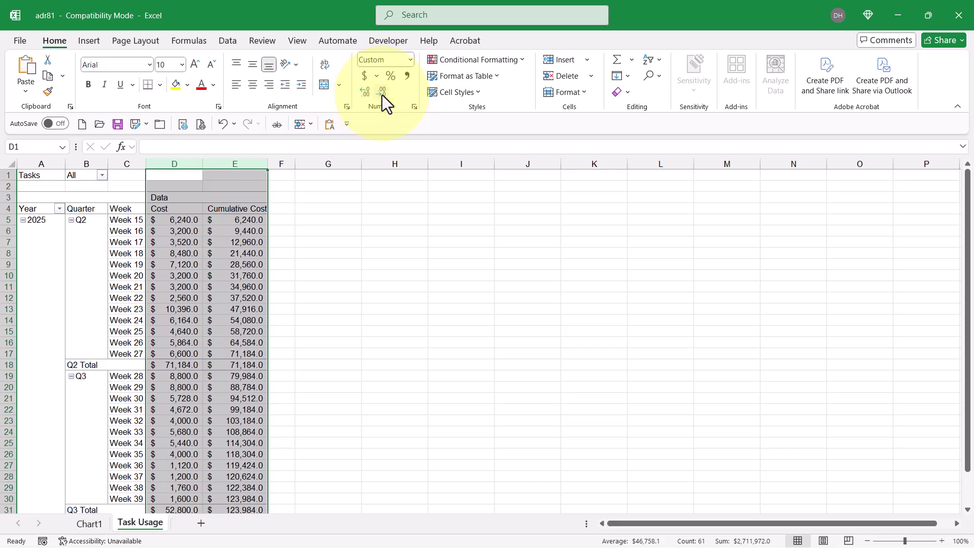
click(382, 93)
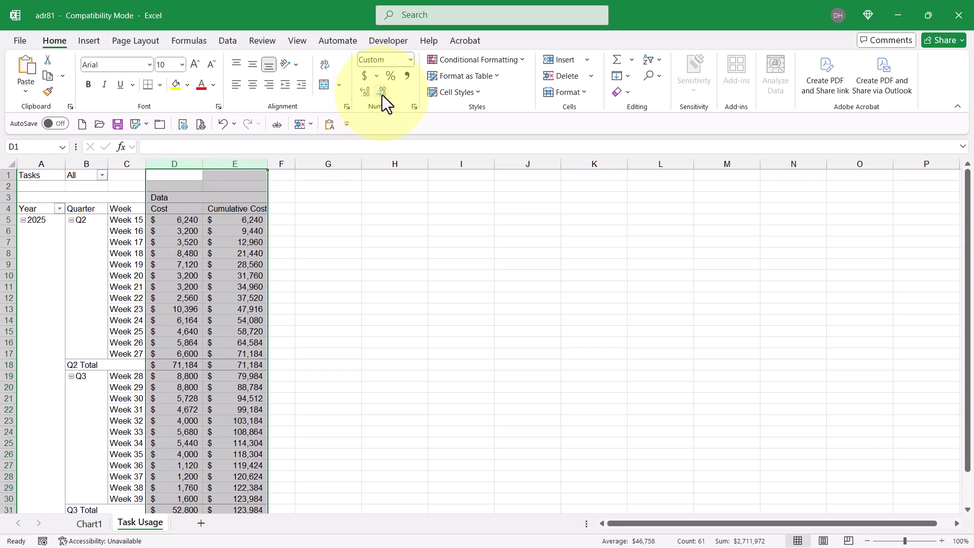
click(45, 222)
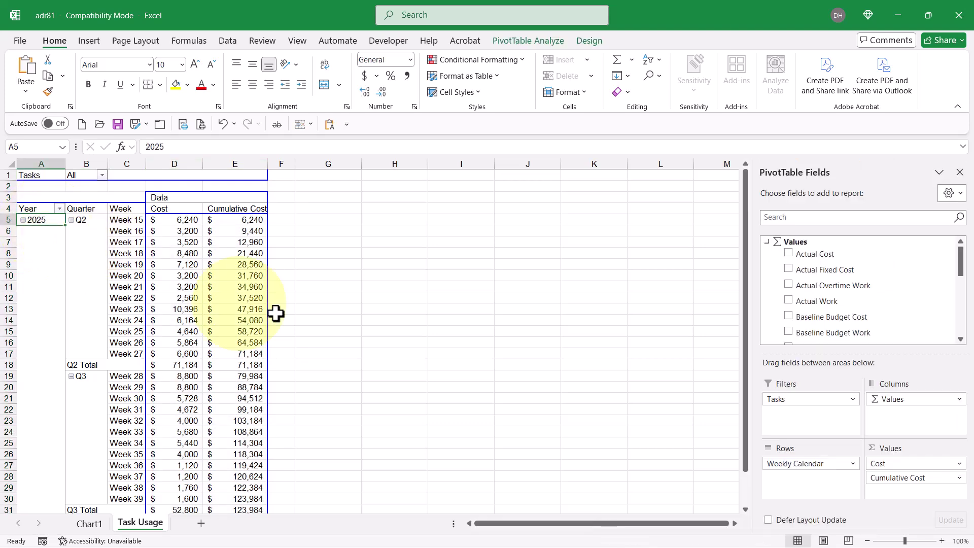
Step: On Chart1, set the horizontal axis week labels' text direction to Rotate all text 90°
click(90, 523)
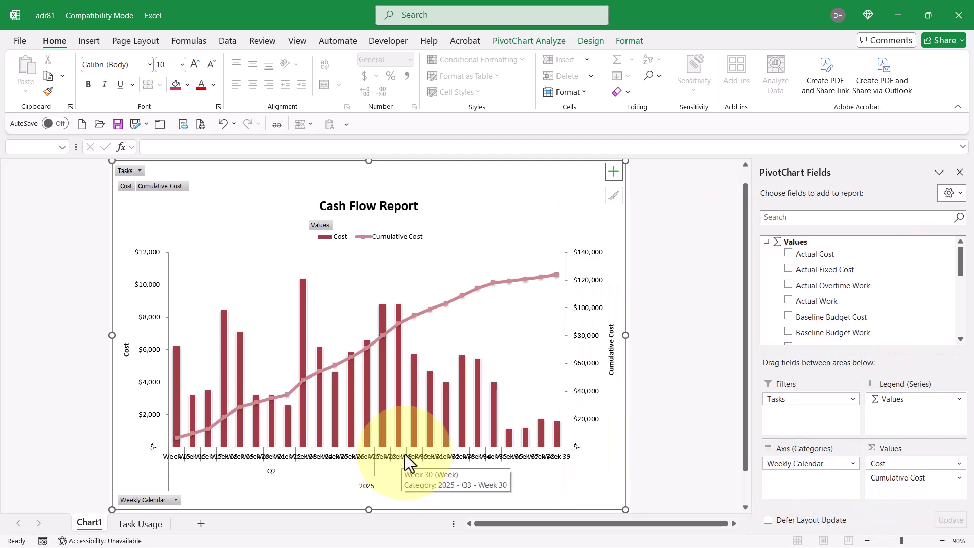
right_click(405, 454)
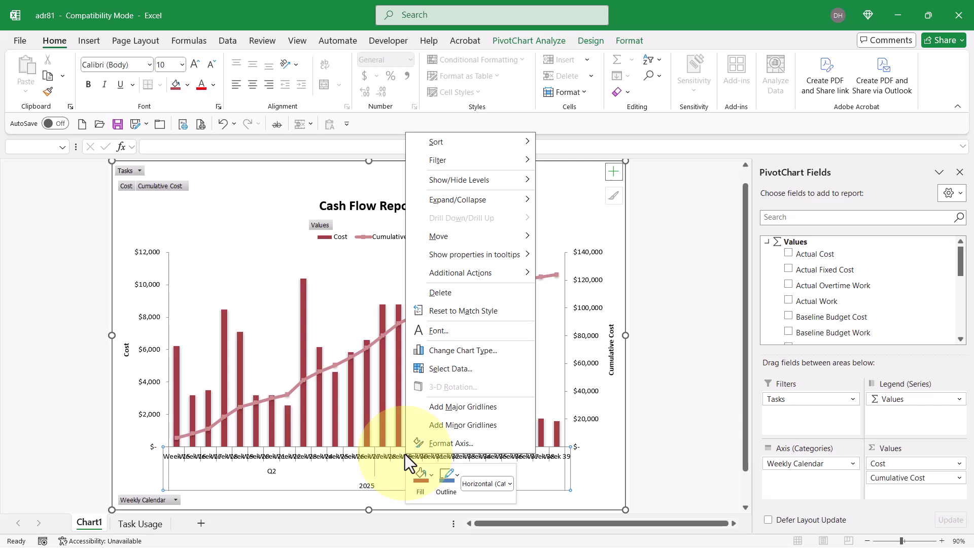
click(463, 441)
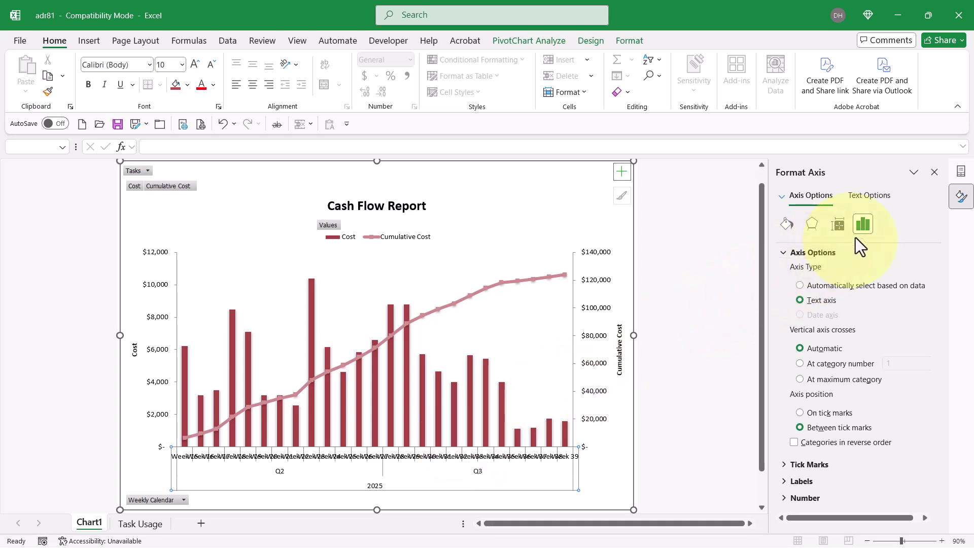
click(881, 196)
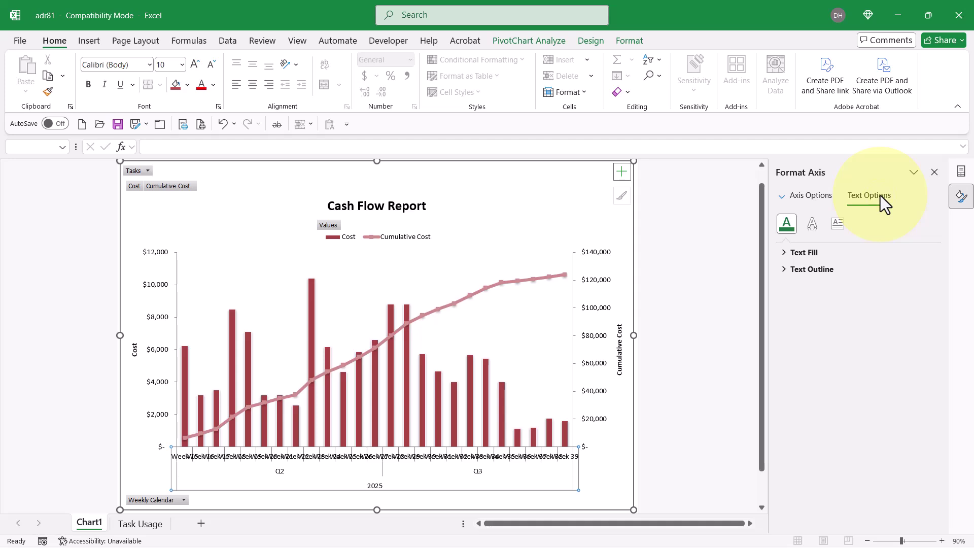
click(835, 224)
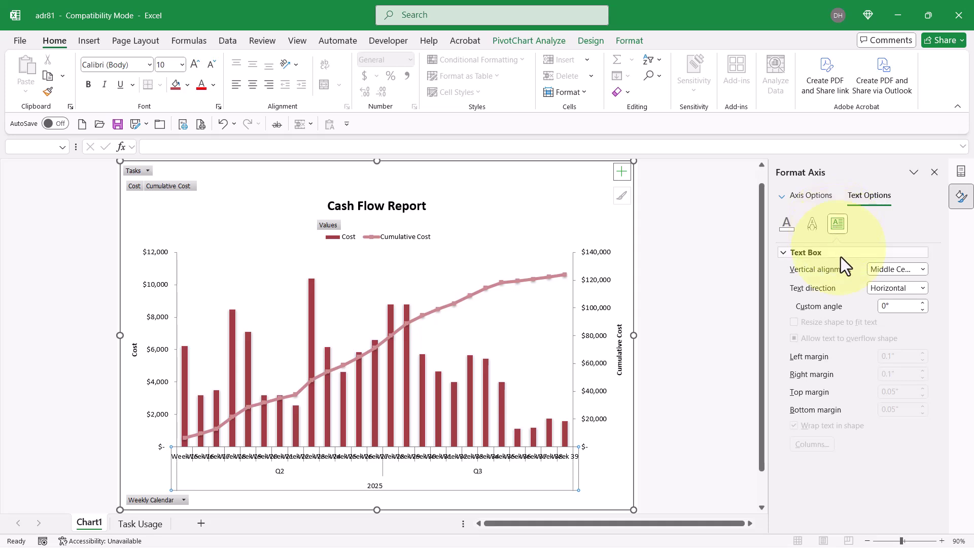
click(922, 288)
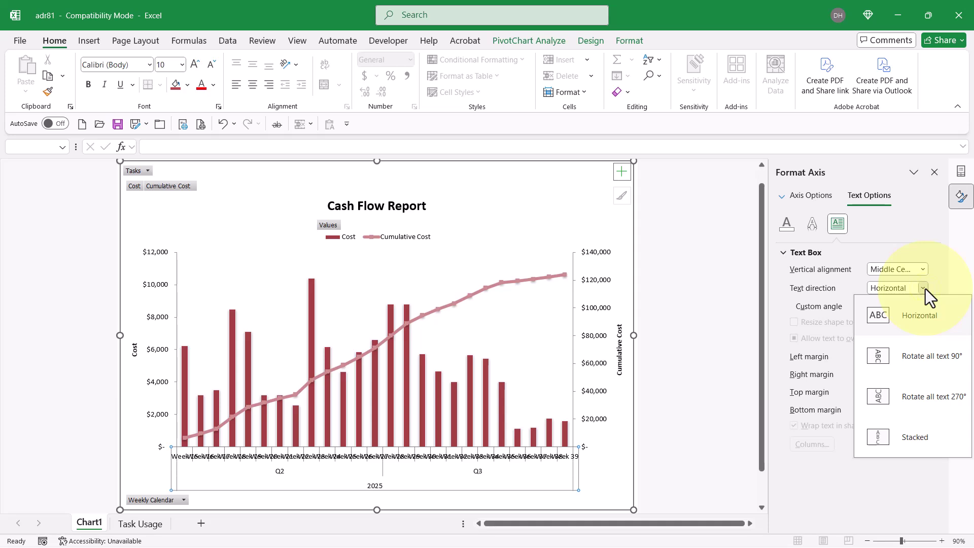
click(920, 406)
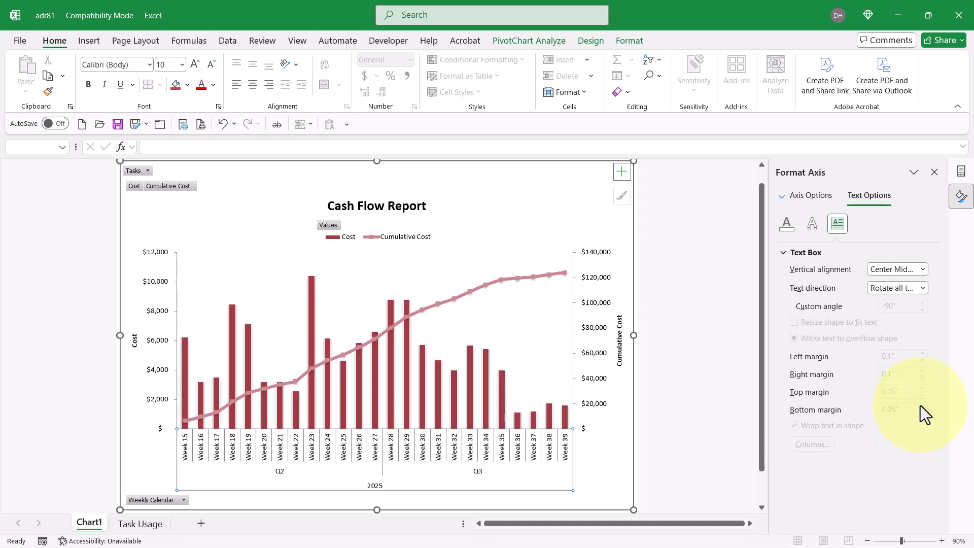